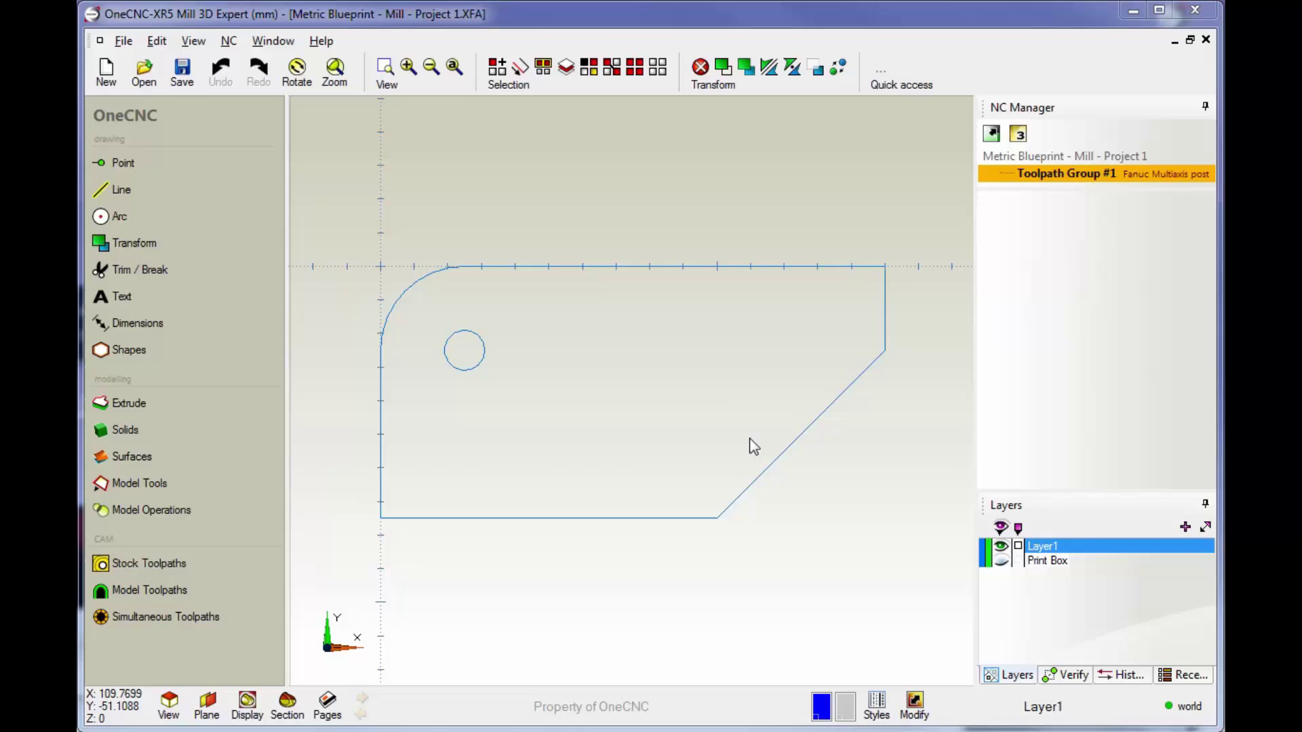
Tumble the flat part outline into a 3-D view and zoom out slightly
mouse_move(694, 436)
middle_mouse_down()
mouse_move(779, 339)
mouse_move(704, 354)
mouse_move(666, 323)
mouse_move(747, 354)
mouse_move(712, 389)
mouse_move(734, 381)
mouse_move(674, 407)
mouse_move(694, 445)
middle_mouse_up()
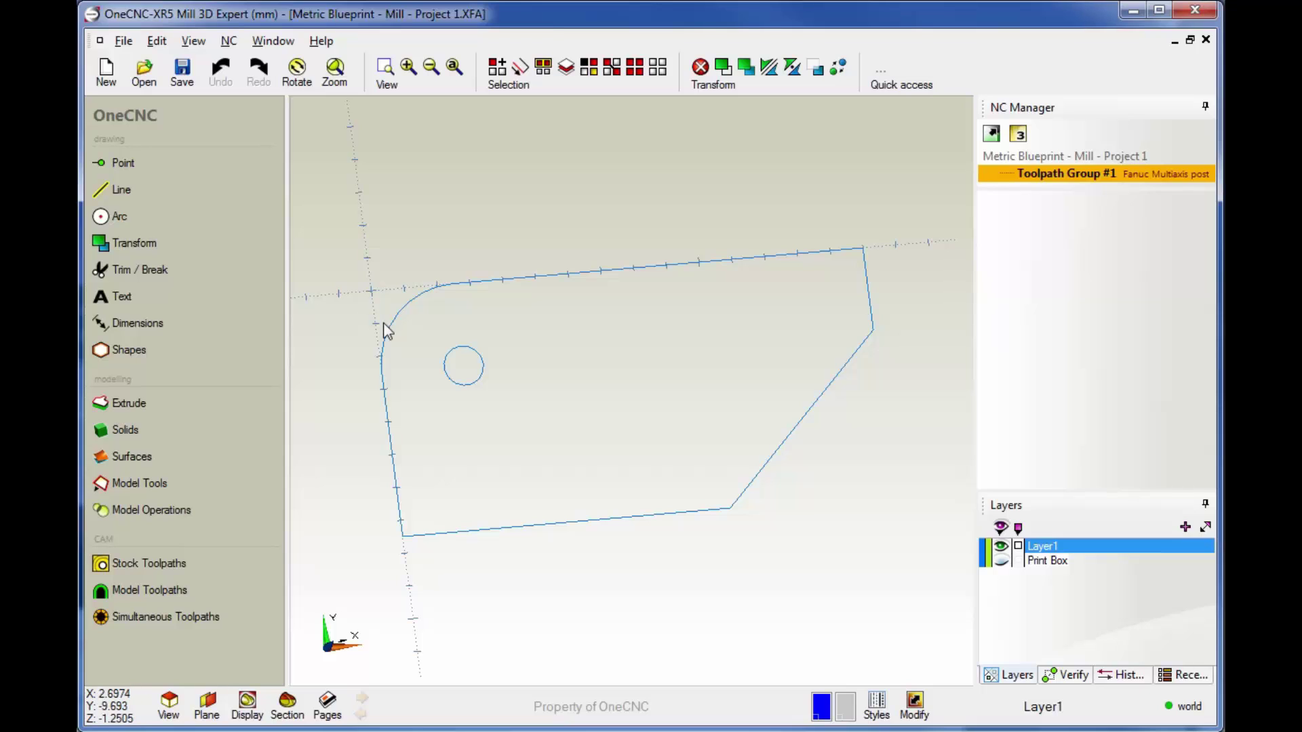
scroll(384, 330, "down", 1)
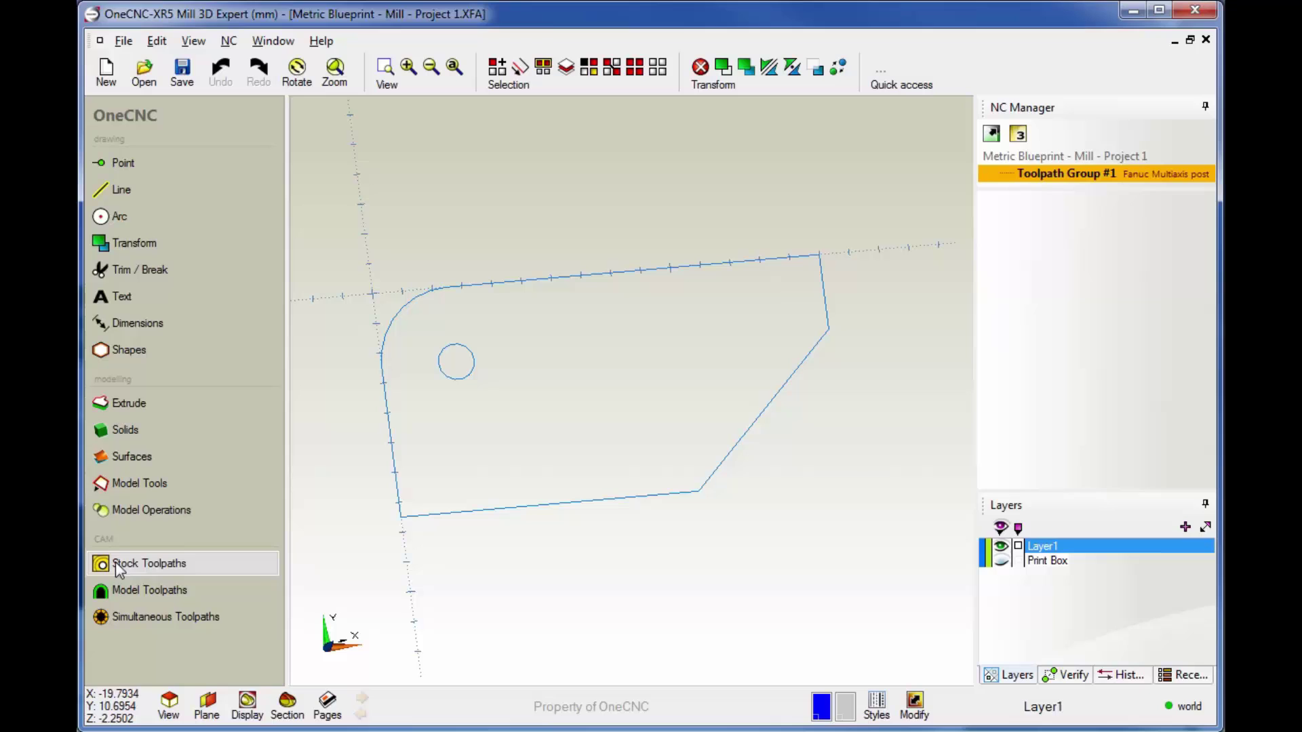
Start a Facing stock toolpath with the part's outer profile as the face boundary
left_click(154, 573)
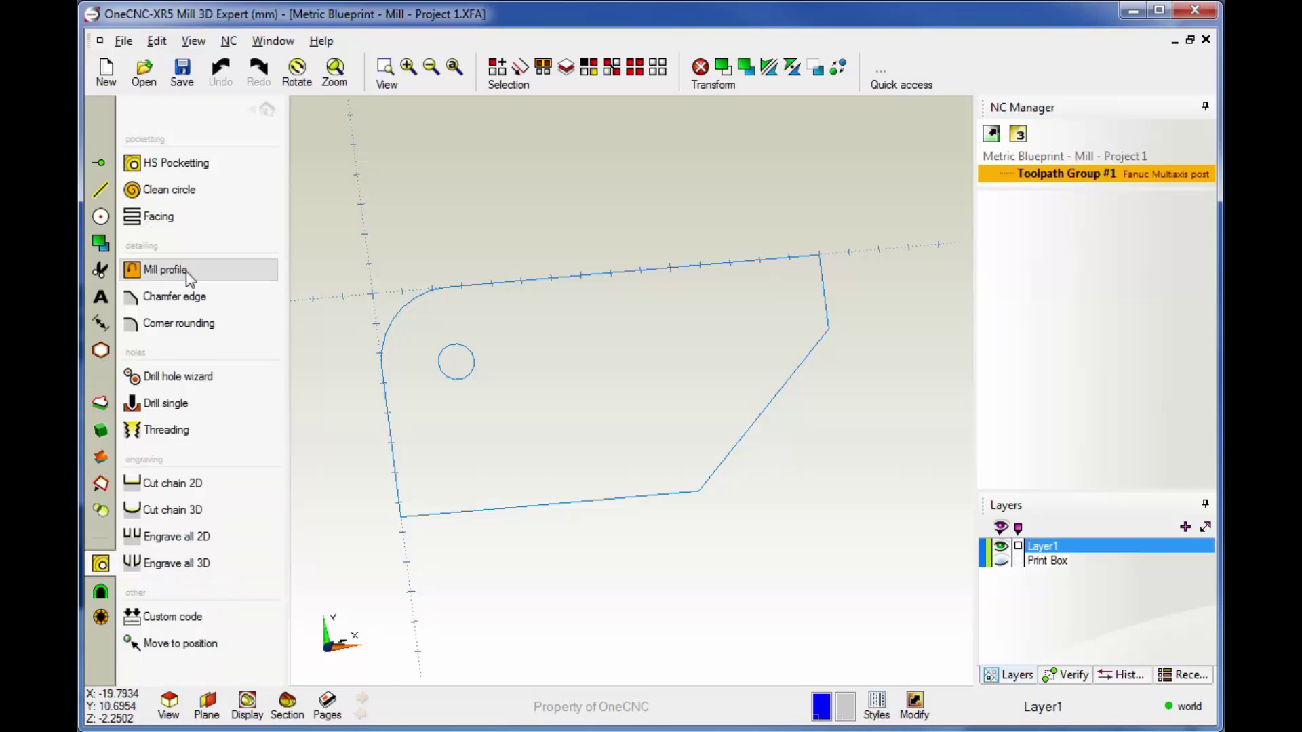
left_click(160, 222)
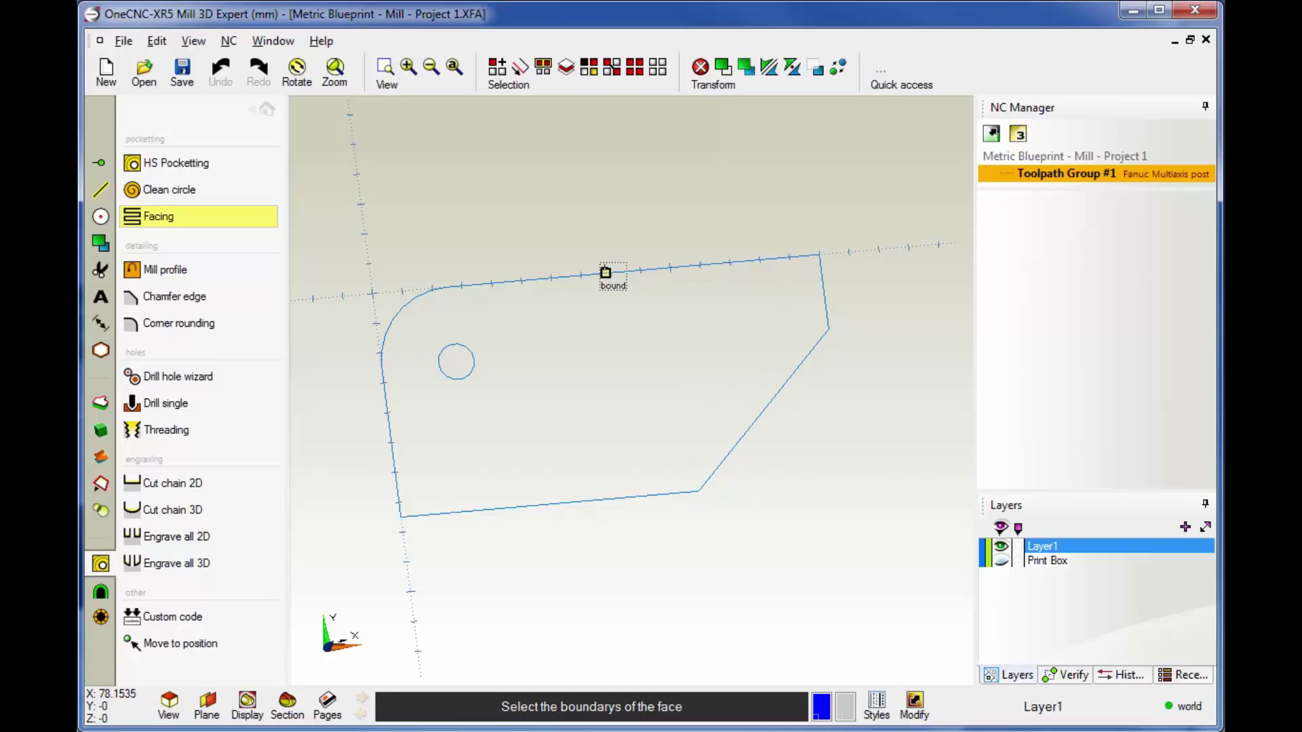
left_click(606, 272)
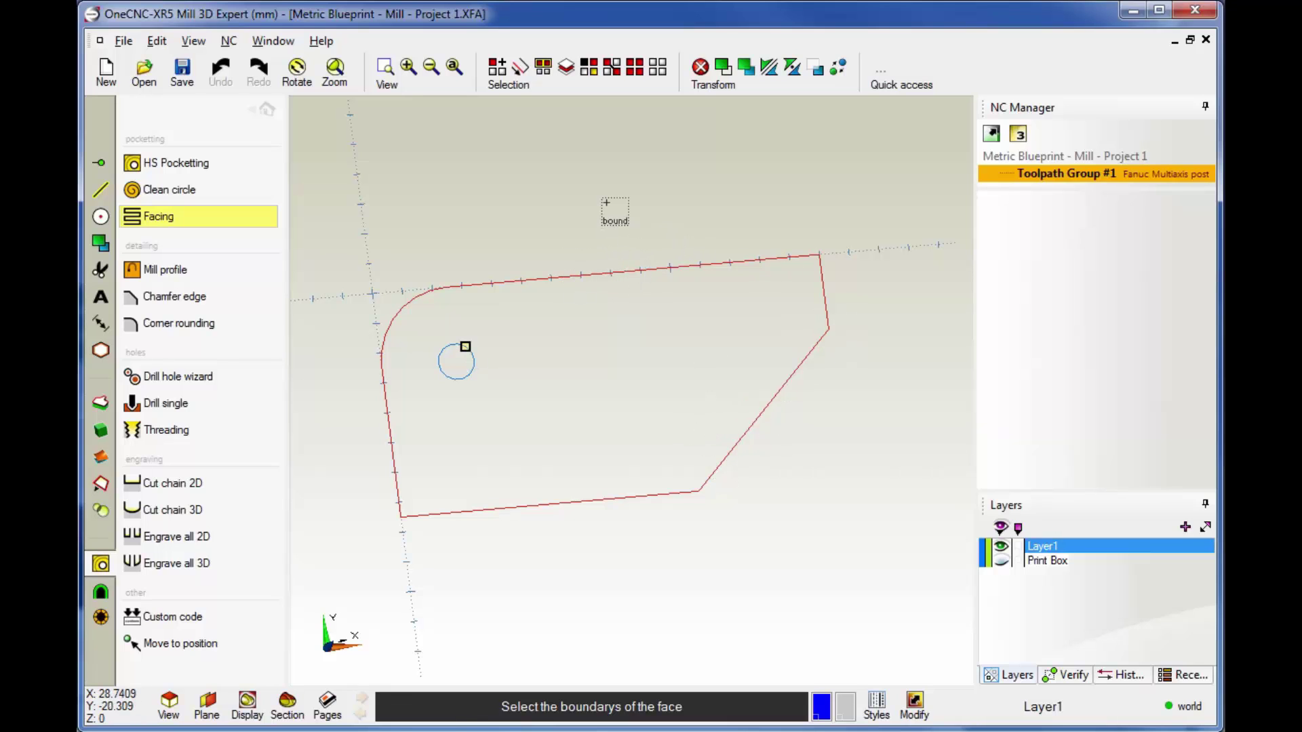
Accept the boundary and make the tool a face mill with length 50
right_click(606, 202)
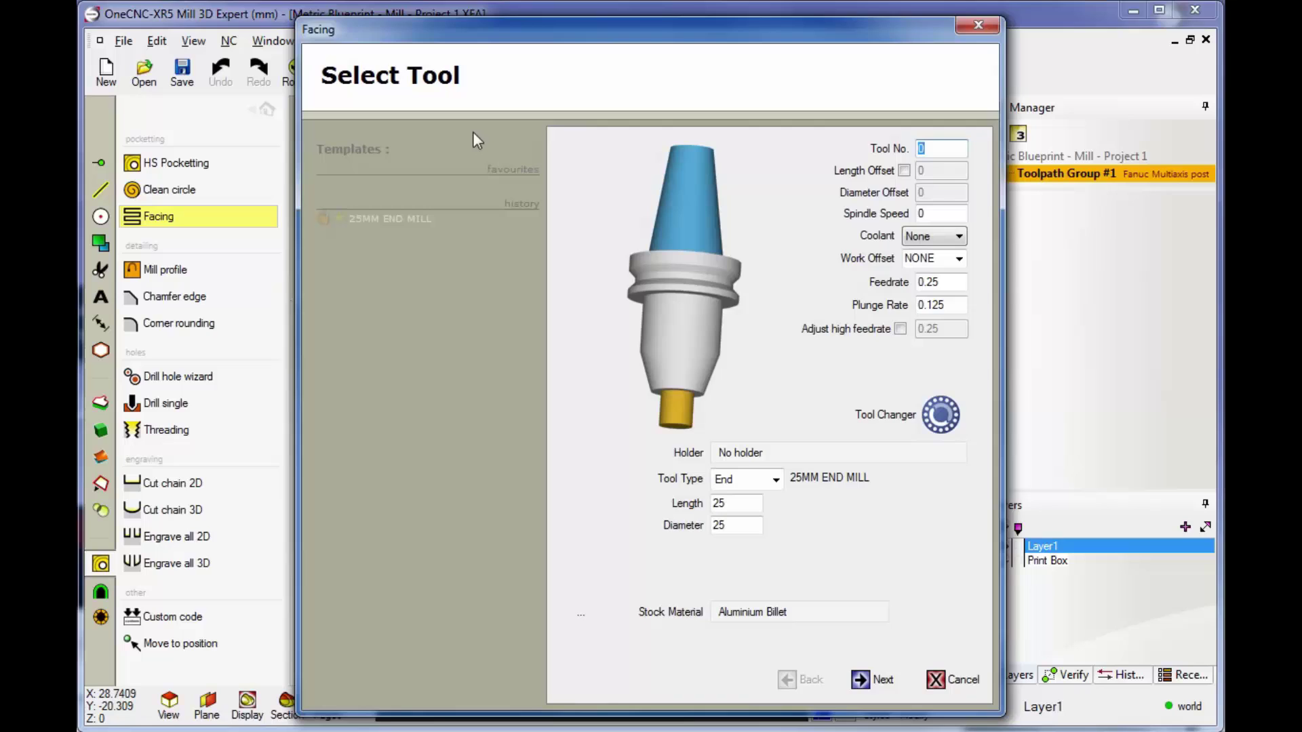
left_click_drag(498, 35, 283, 22)
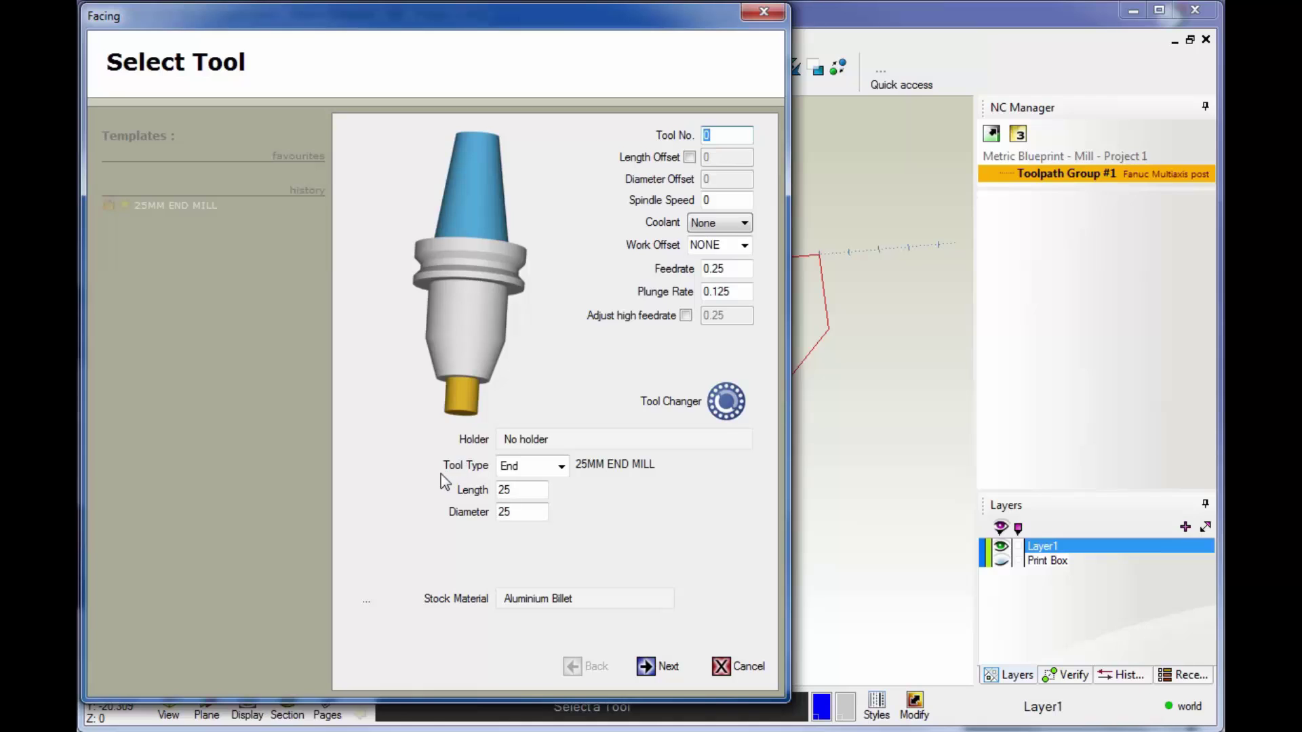
left_click(562, 466)
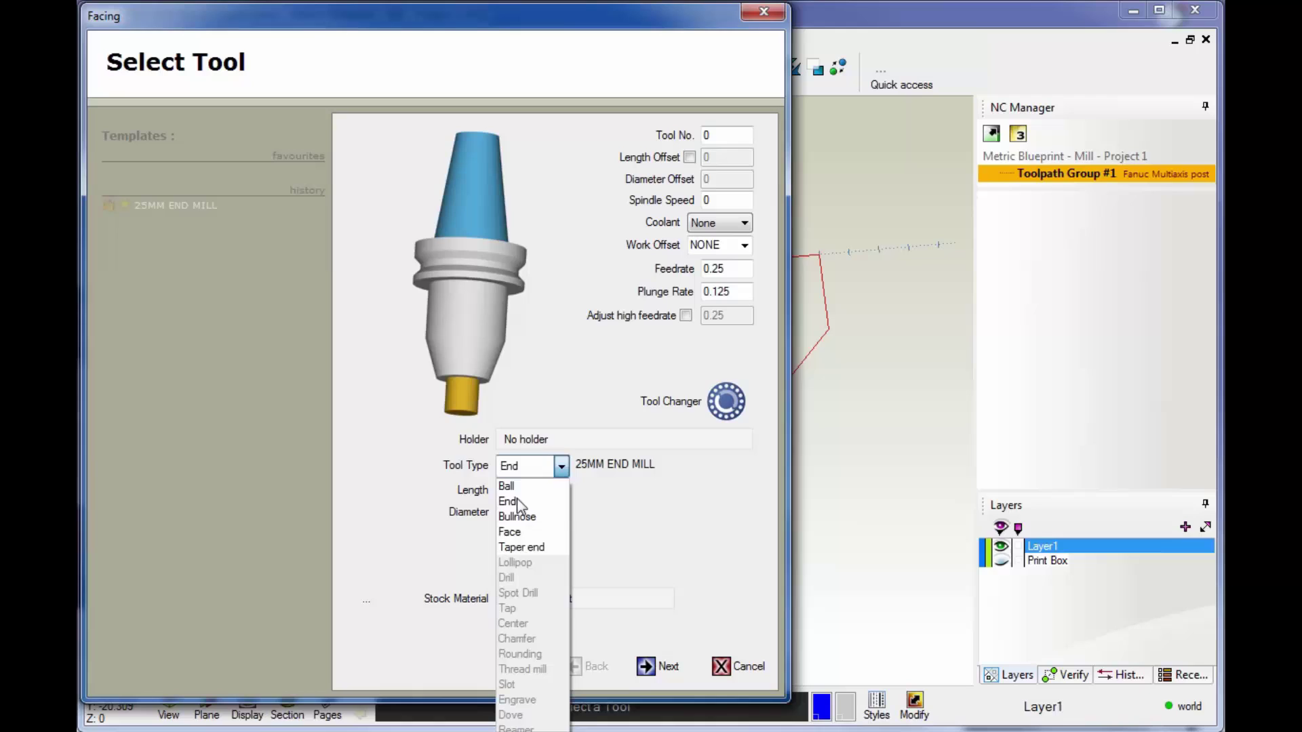
left_click(510, 532)
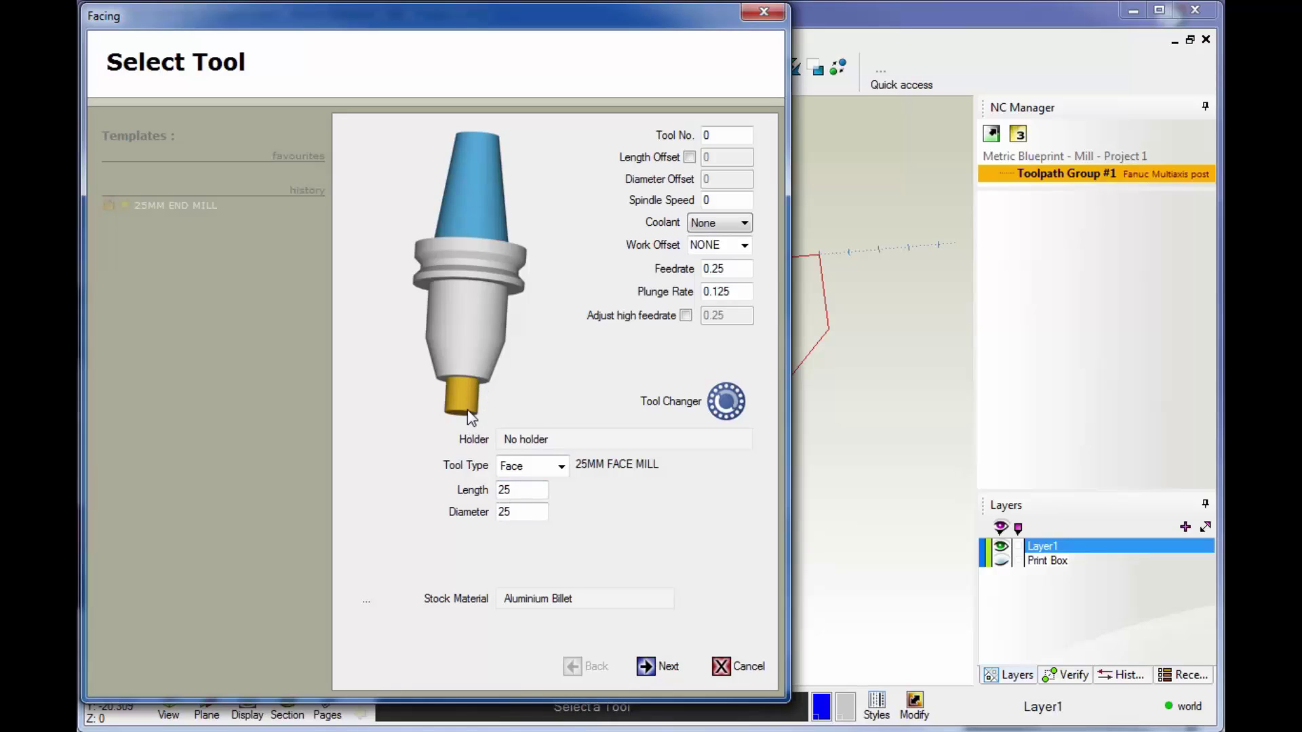
double_click(516, 491)
type("50")
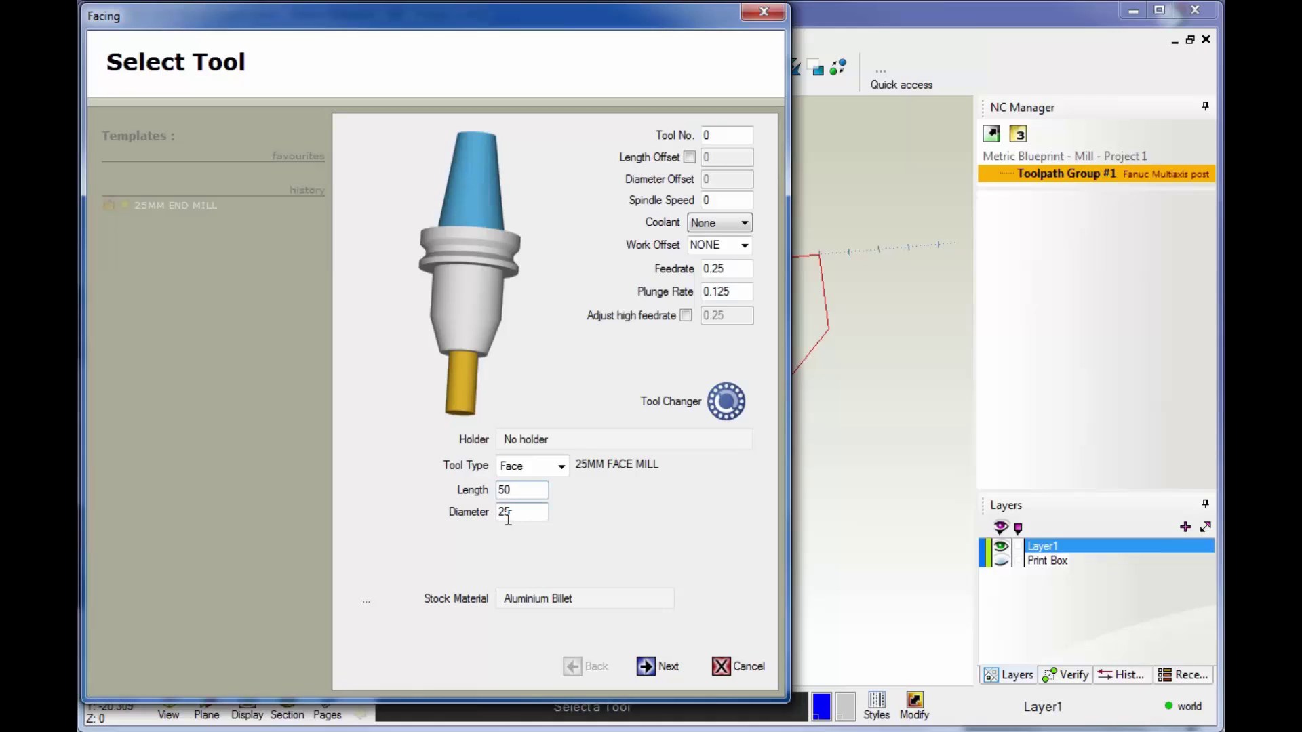
Set tool number 1, spindle speed 2300 and Flood coolant
left_click(729, 136)
type("1")
left_click(724, 201)
type("2300")
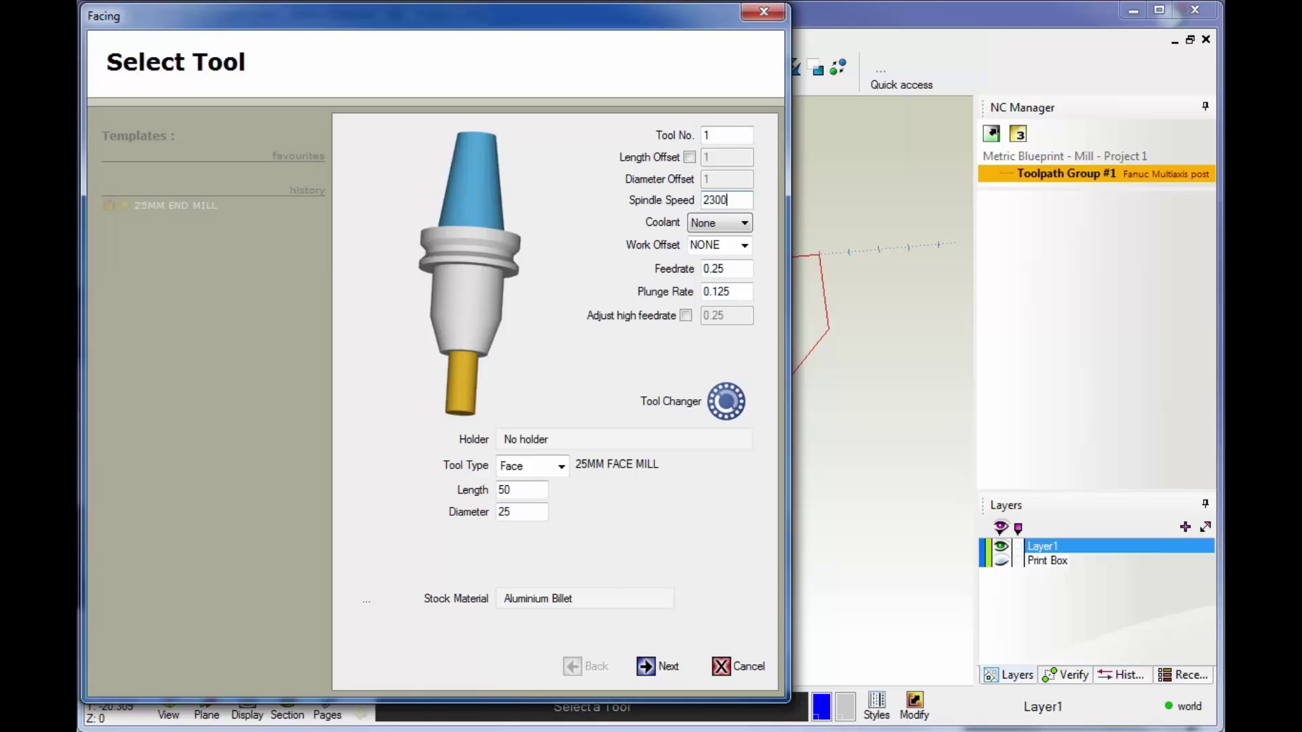
left_click(720, 223)
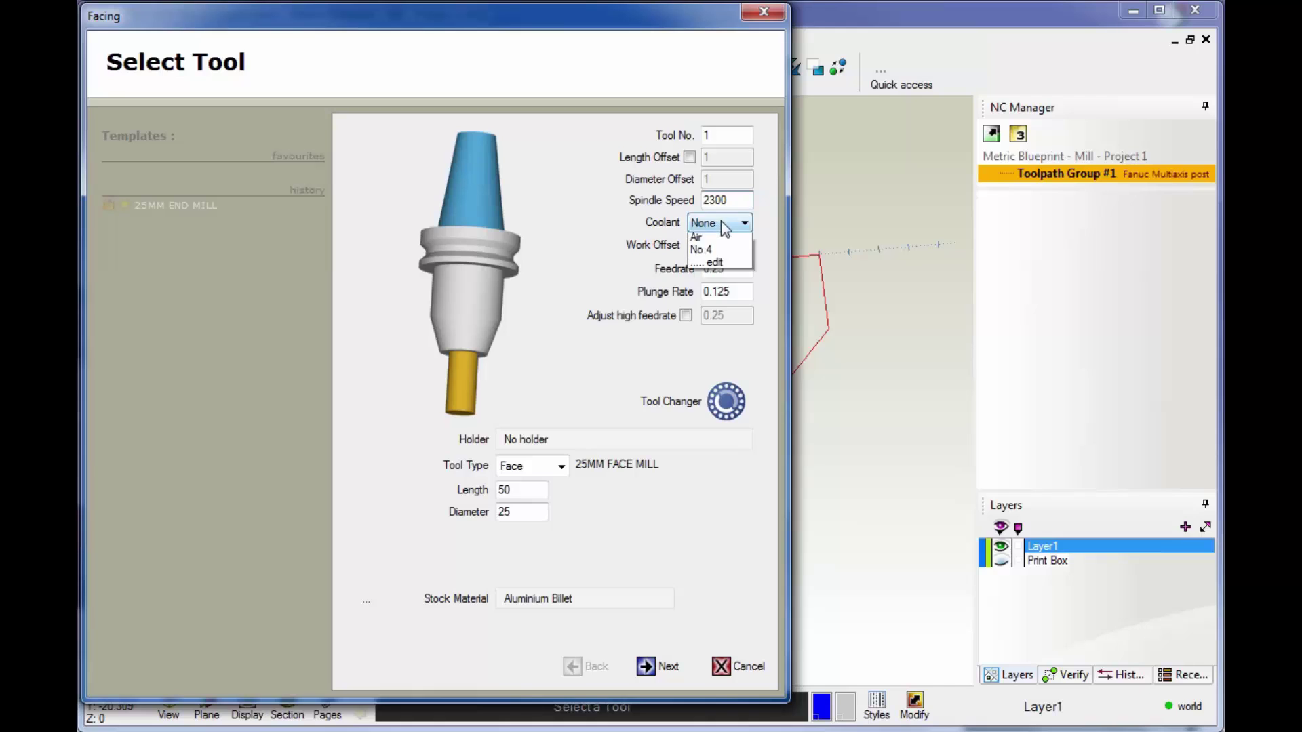
left_click(705, 253)
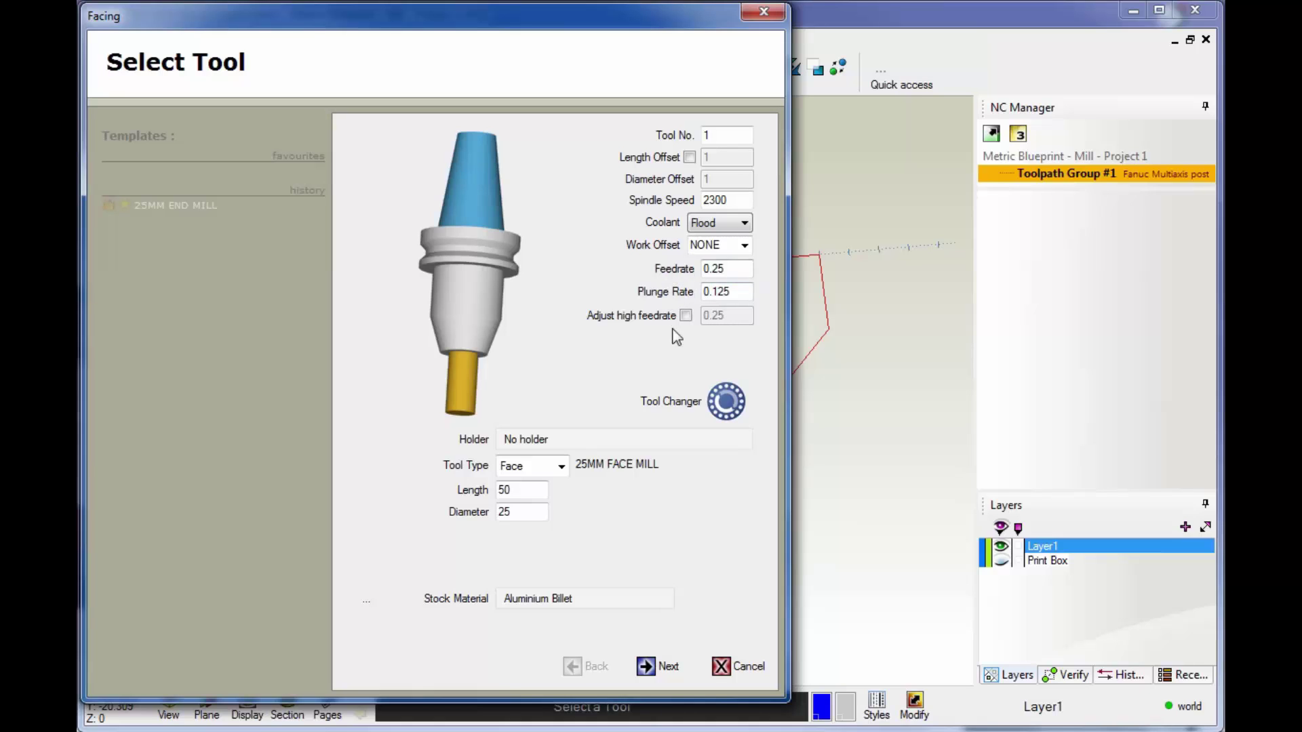
Move to the Clearances page, keeping rapid Z 10, plunge 3 and rough depths off
left_click(645, 667)
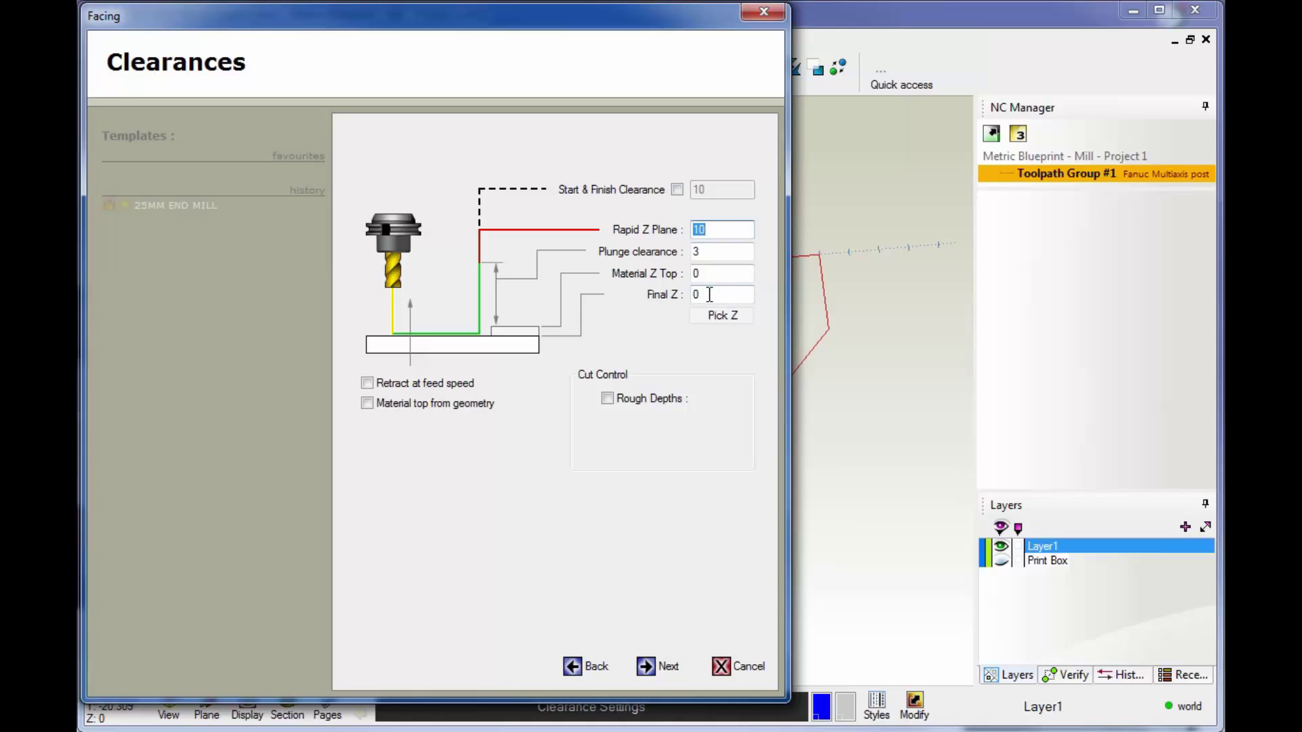
left_click(608, 400)
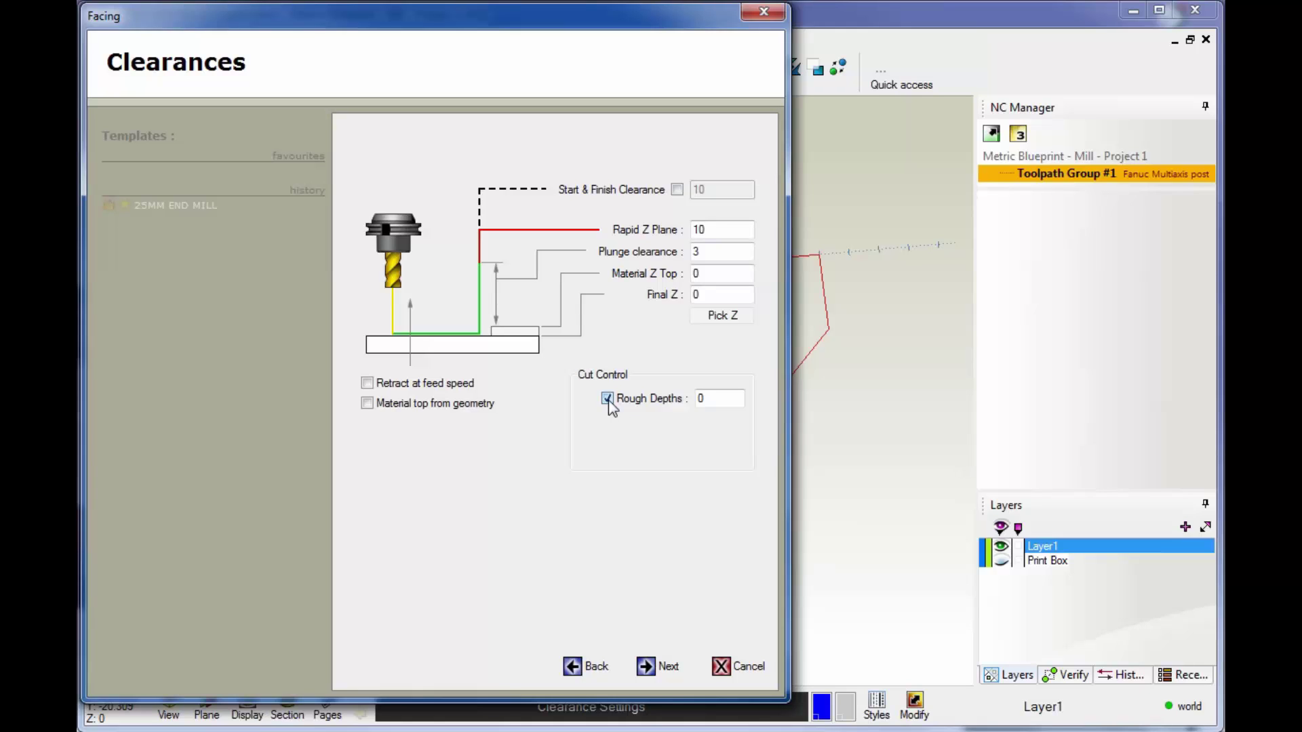
left_click(608, 400)
Advance to the Face page showing Zigzag at 75% stepover, checking the part behind the dialog
left_click(675, 663)
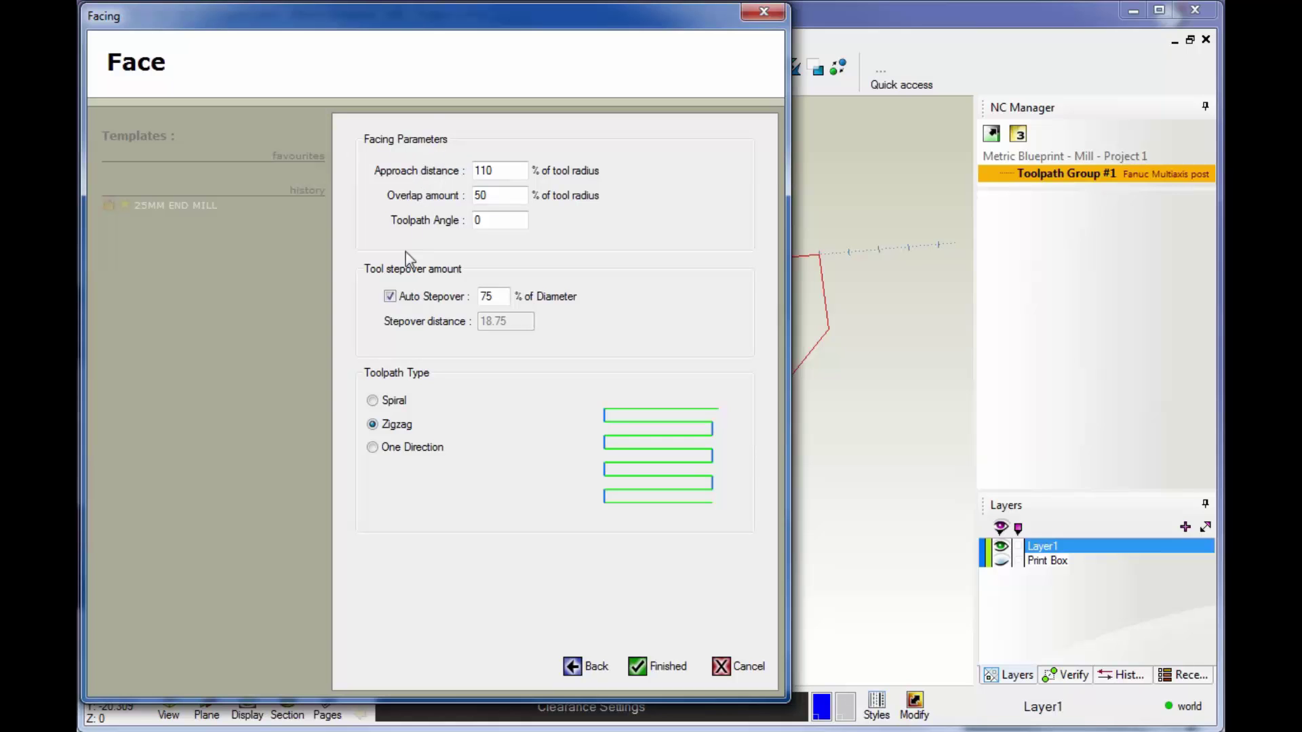
left_click_drag(464, 21, 214, 28)
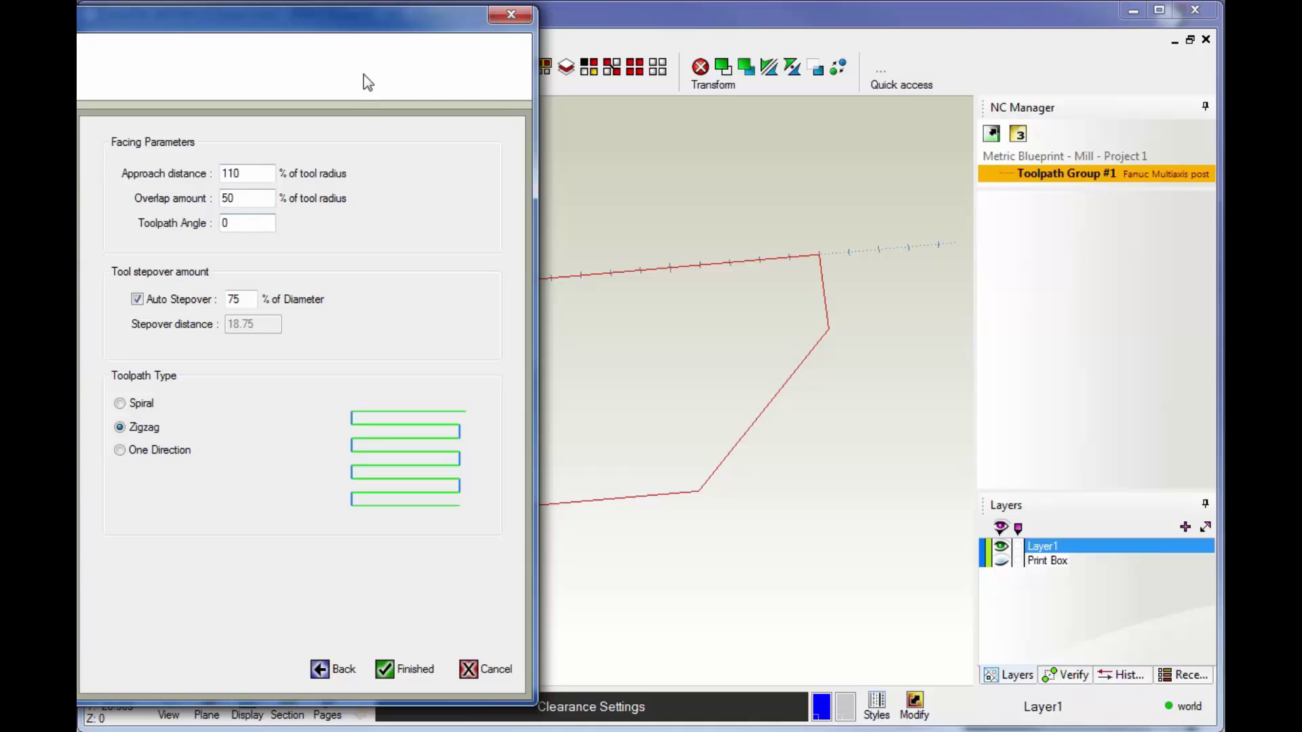
left_click_drag(364, 29, 661, 488)
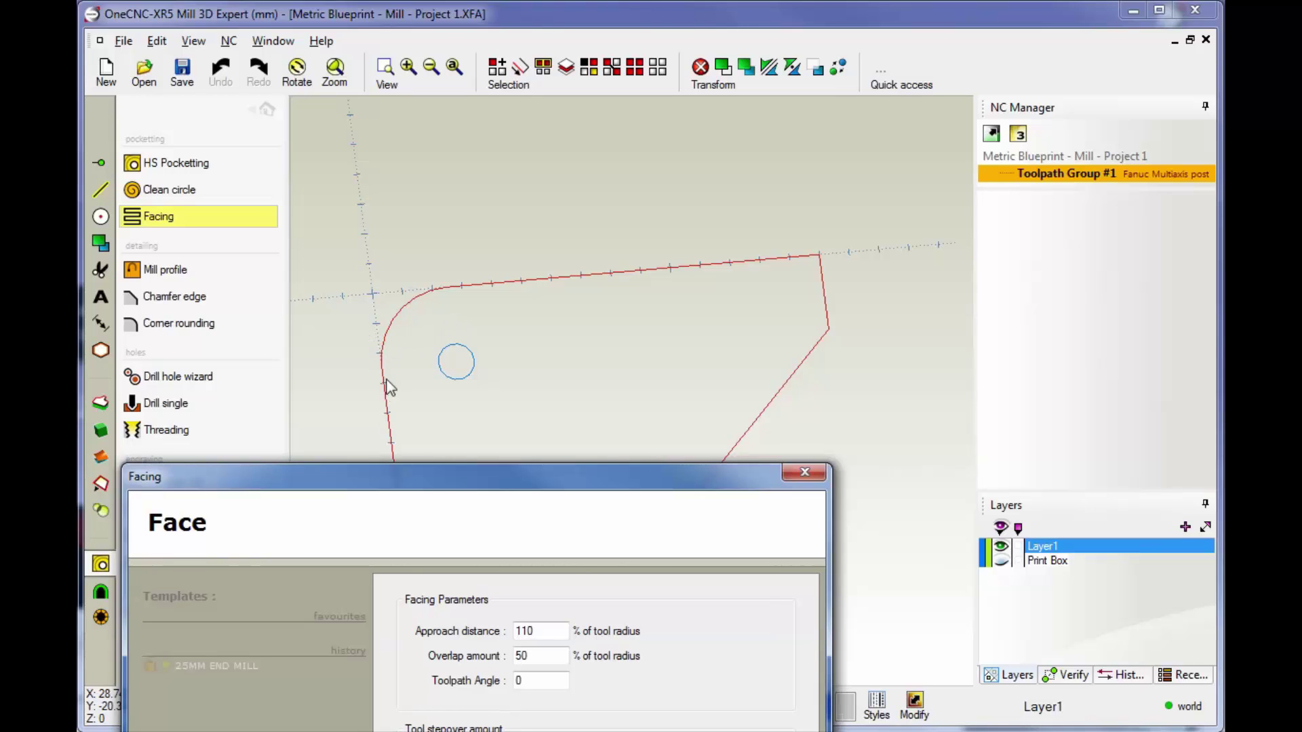
left_click_drag(439, 480, 395, 13)
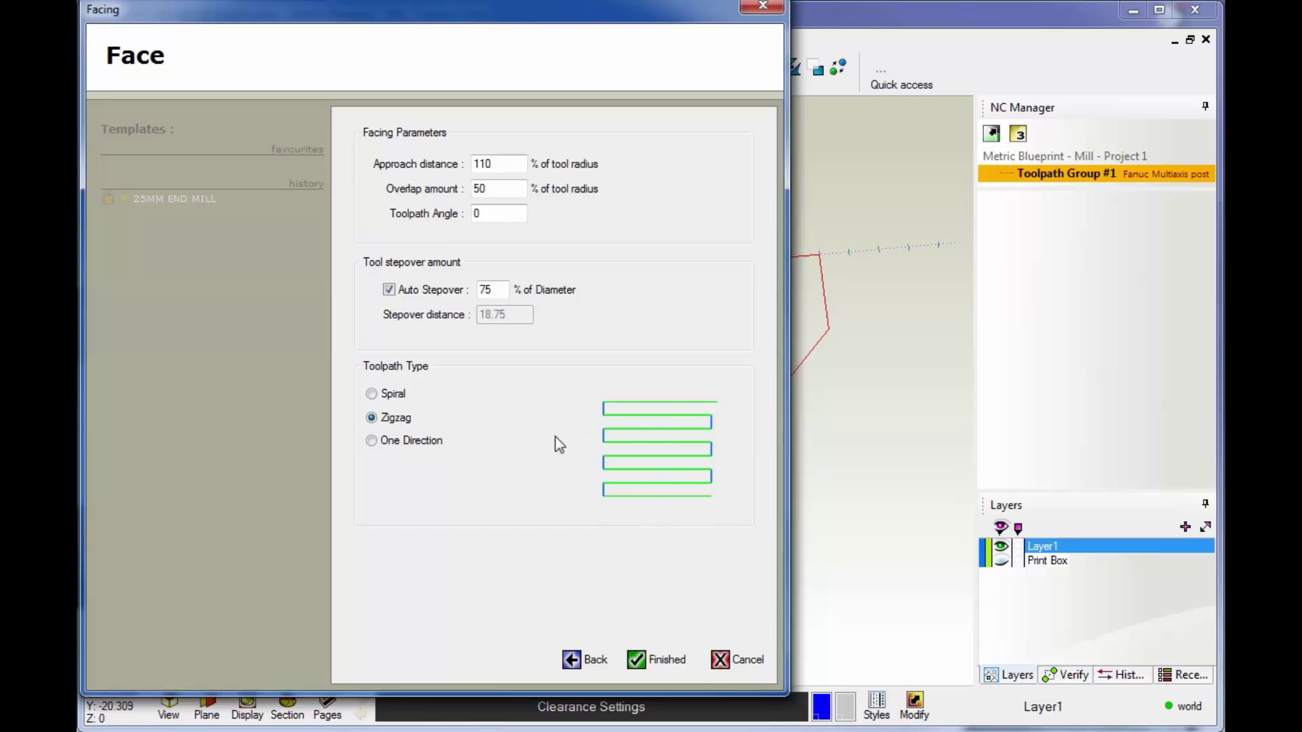
Change auto stepover to 65% of diameter, confirming the 16.25 stepover distance
left_click(488, 214)
double_click(498, 292)
type("65")
left_click(389, 289)
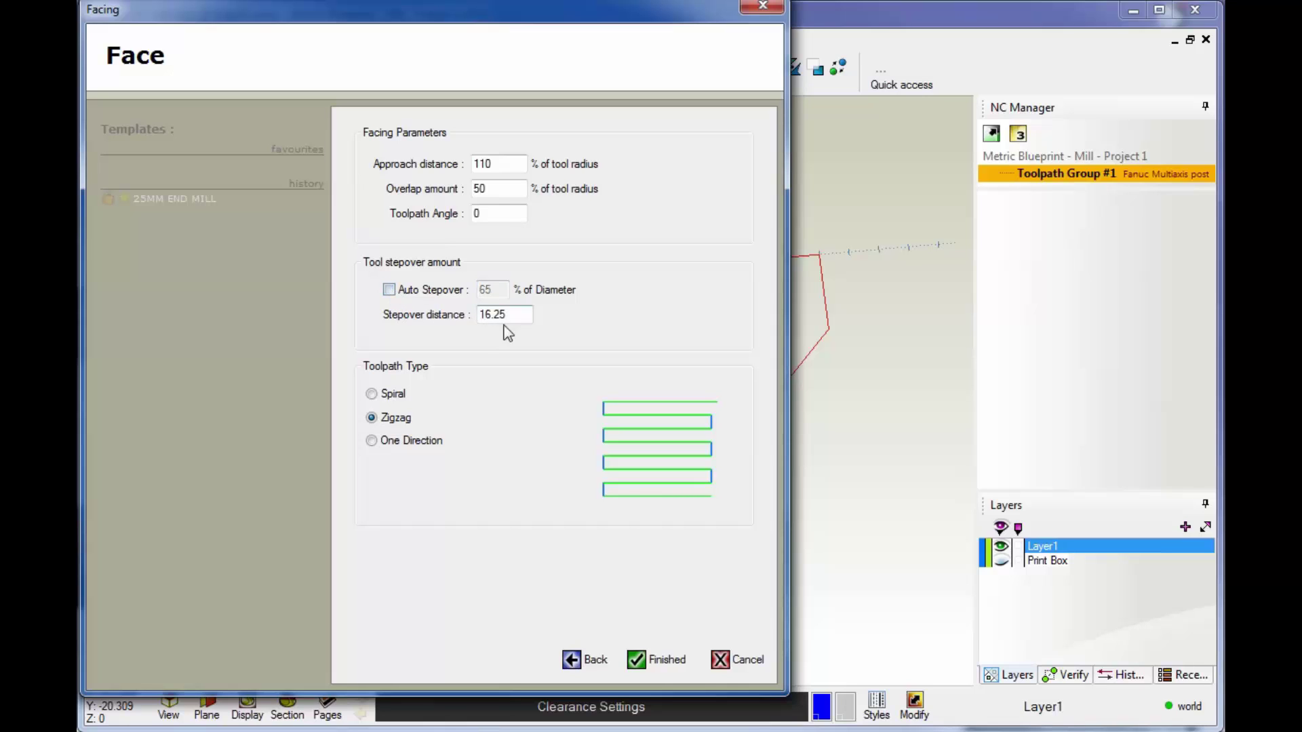
left_click_drag(523, 315, 461, 316)
type("20")
left_click(388, 290)
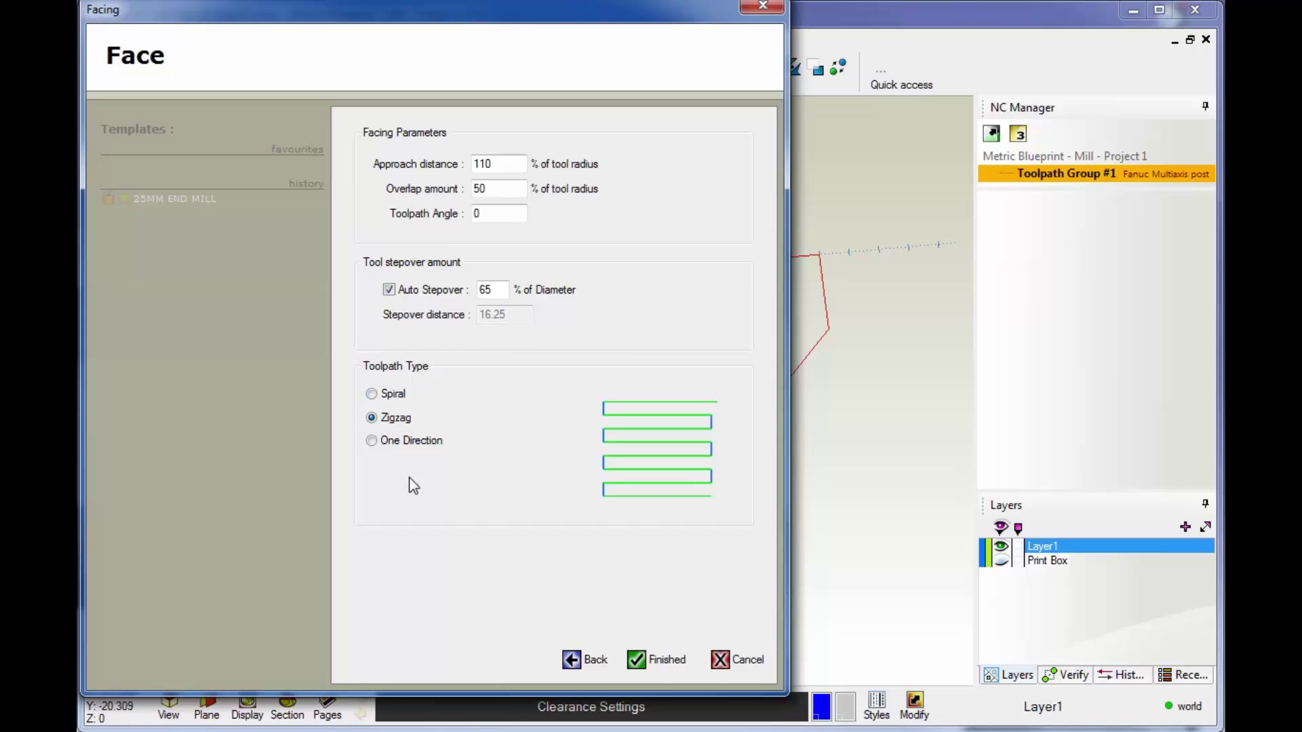
Compare Spiral and One Direction patterns, settle on Zigzag, and generate the facing toolpath
left_click(372, 395)
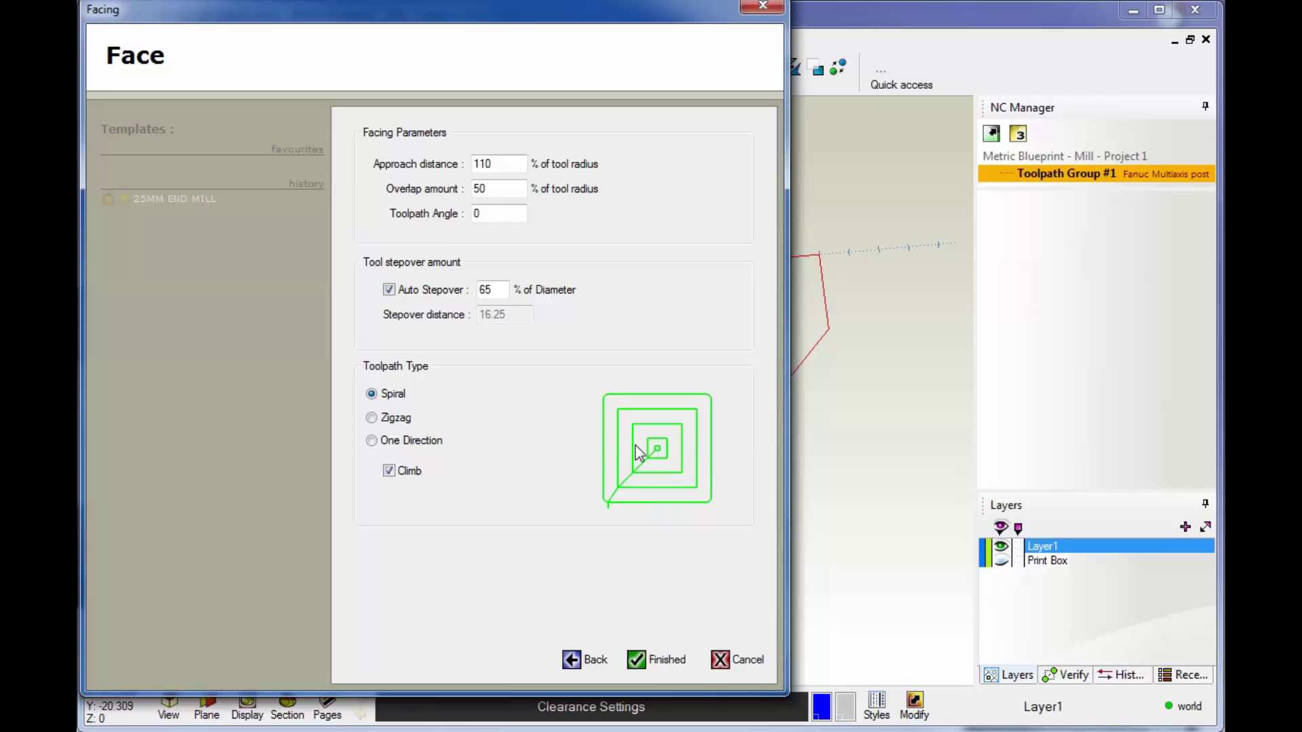
left_click(371, 418)
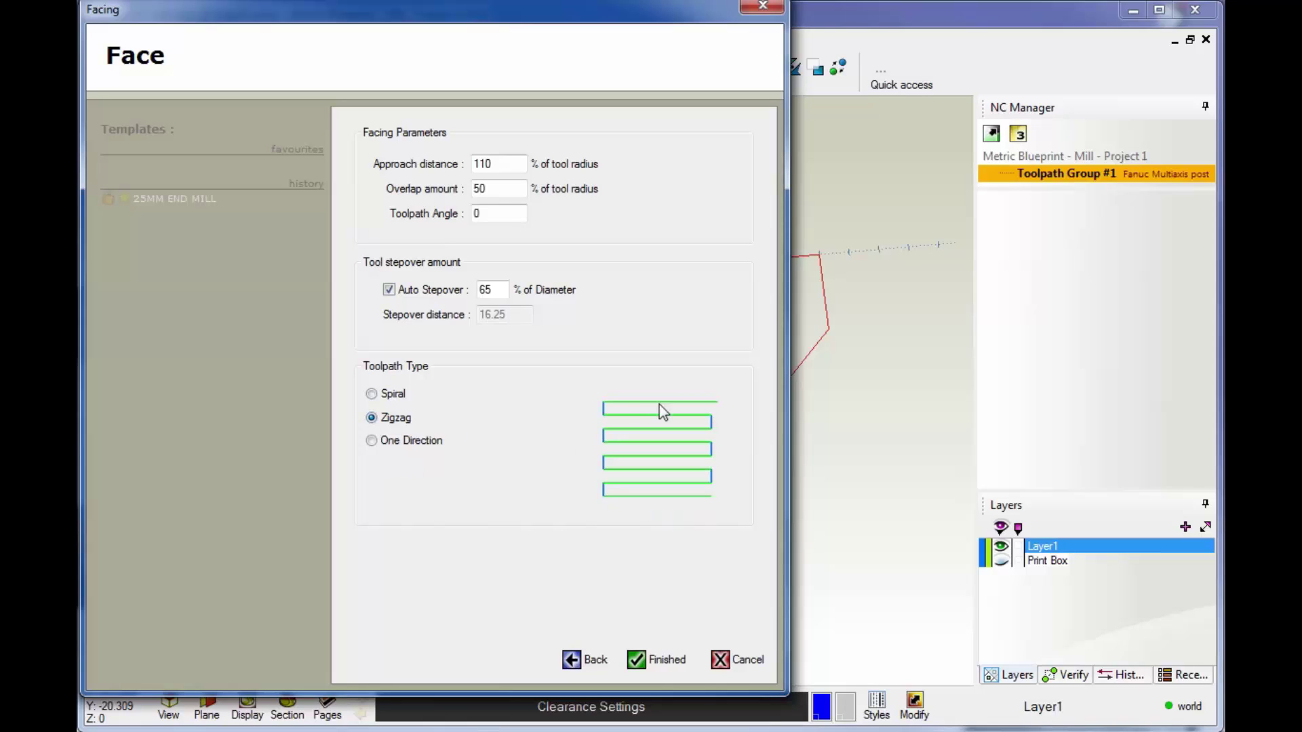
left_click(372, 442)
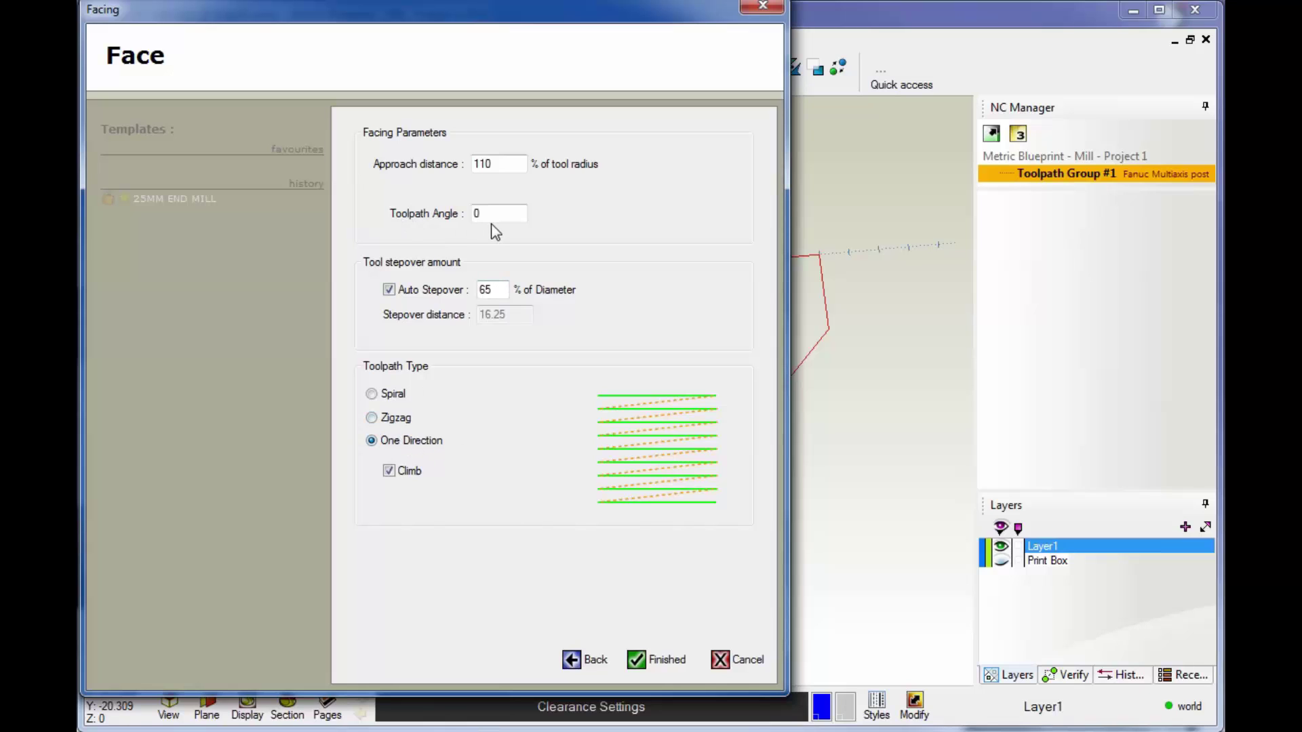
left_click(372, 418)
left_click(372, 440)
left_click(372, 418)
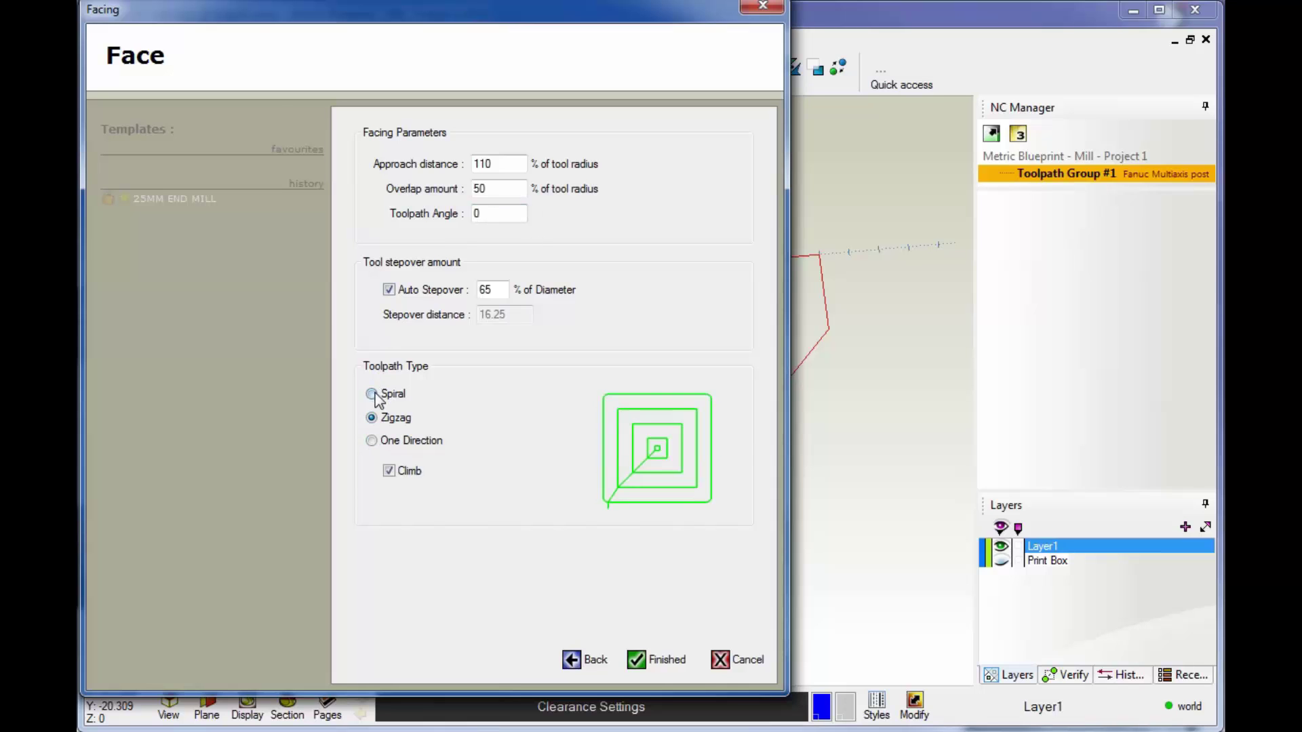
left_click(373, 395)
left_click(372, 419)
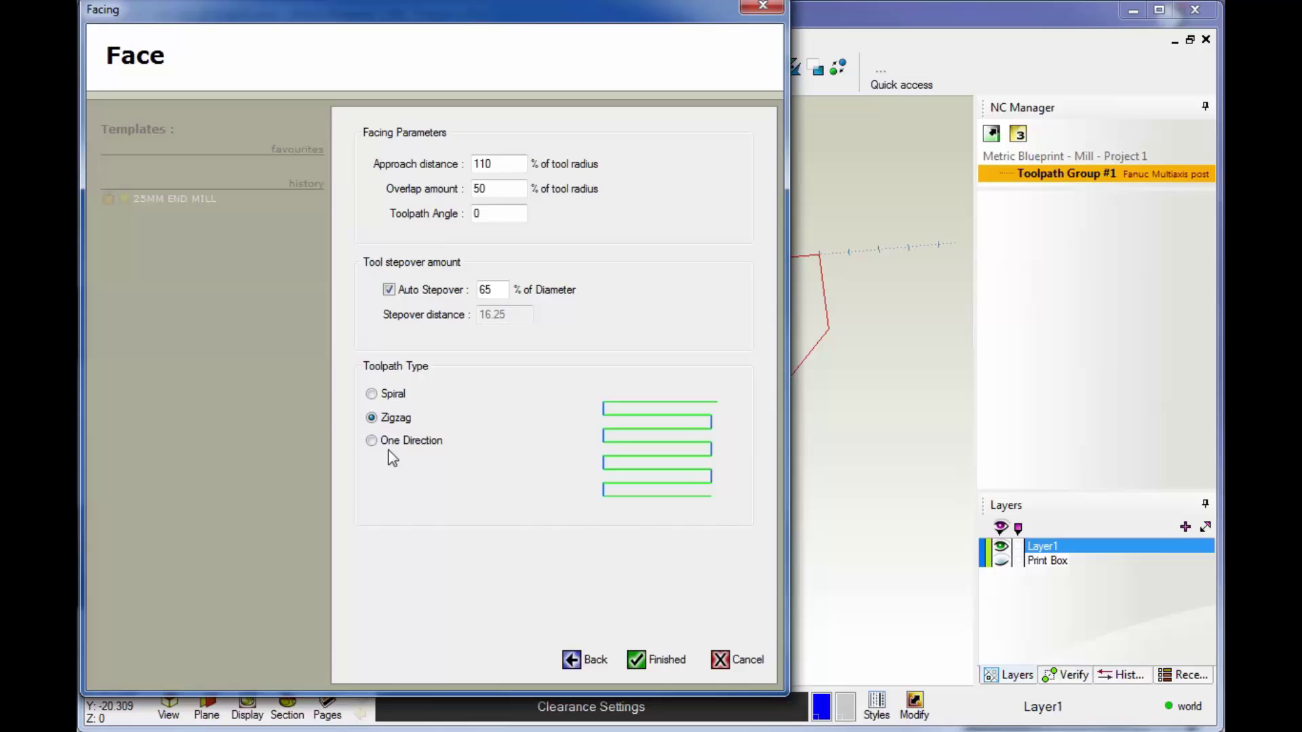
left_click(638, 659)
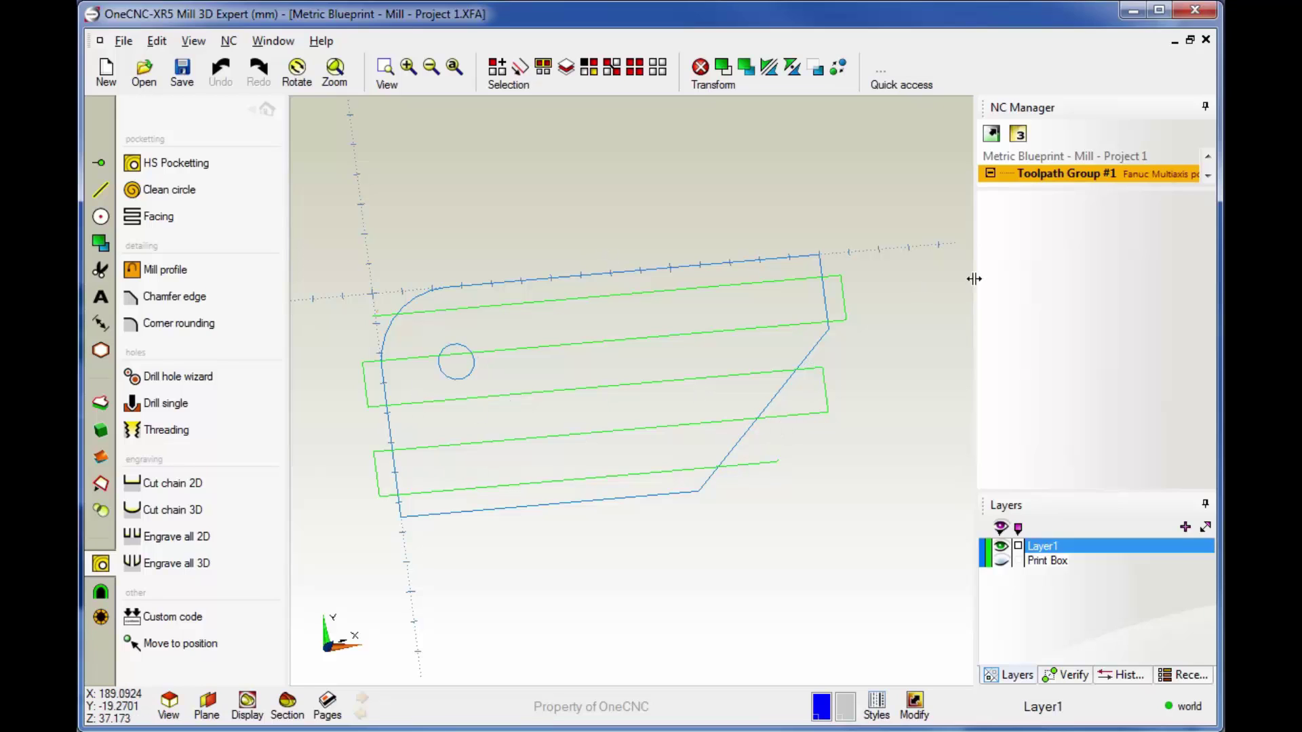
Expand NC Manager to show 1:Facing under Toolpath Group #1, then return to the main menu
left_click_drag(1093, 183, 1111, 445)
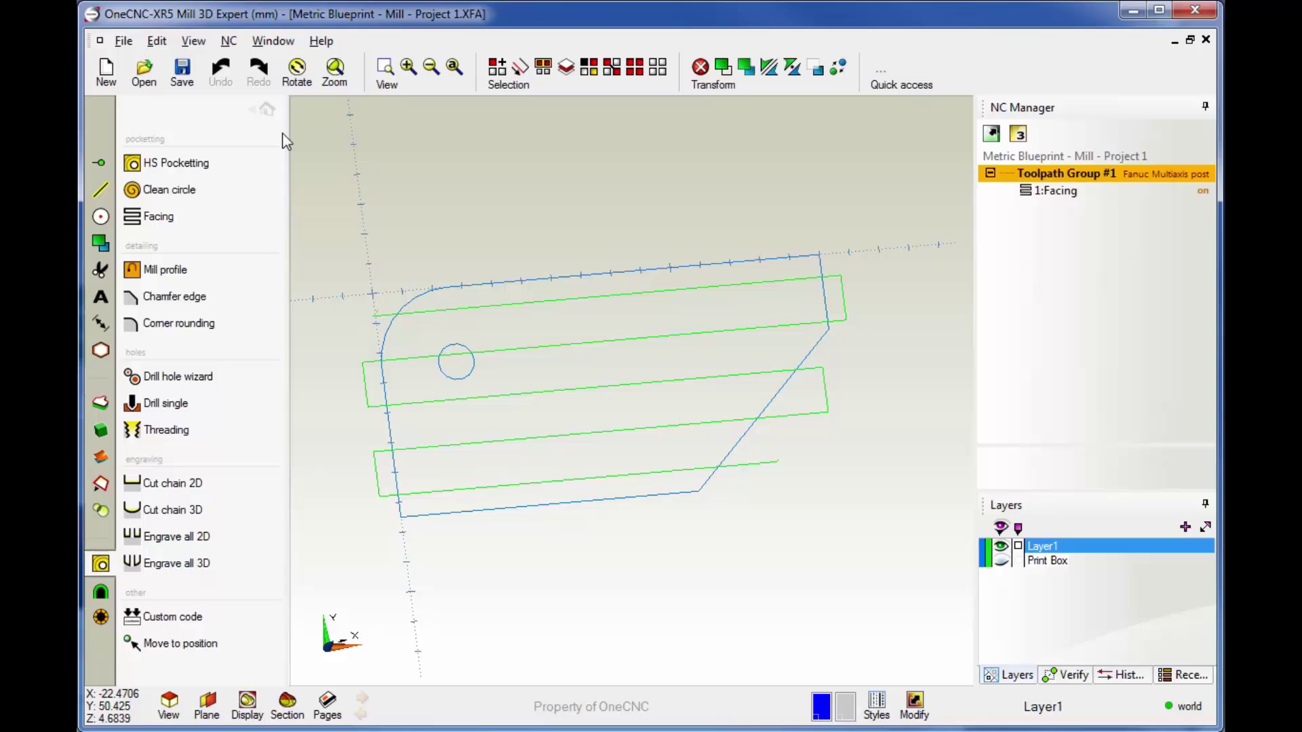
left_click(268, 110)
middle_click_drag(584, 339, 609, 355)
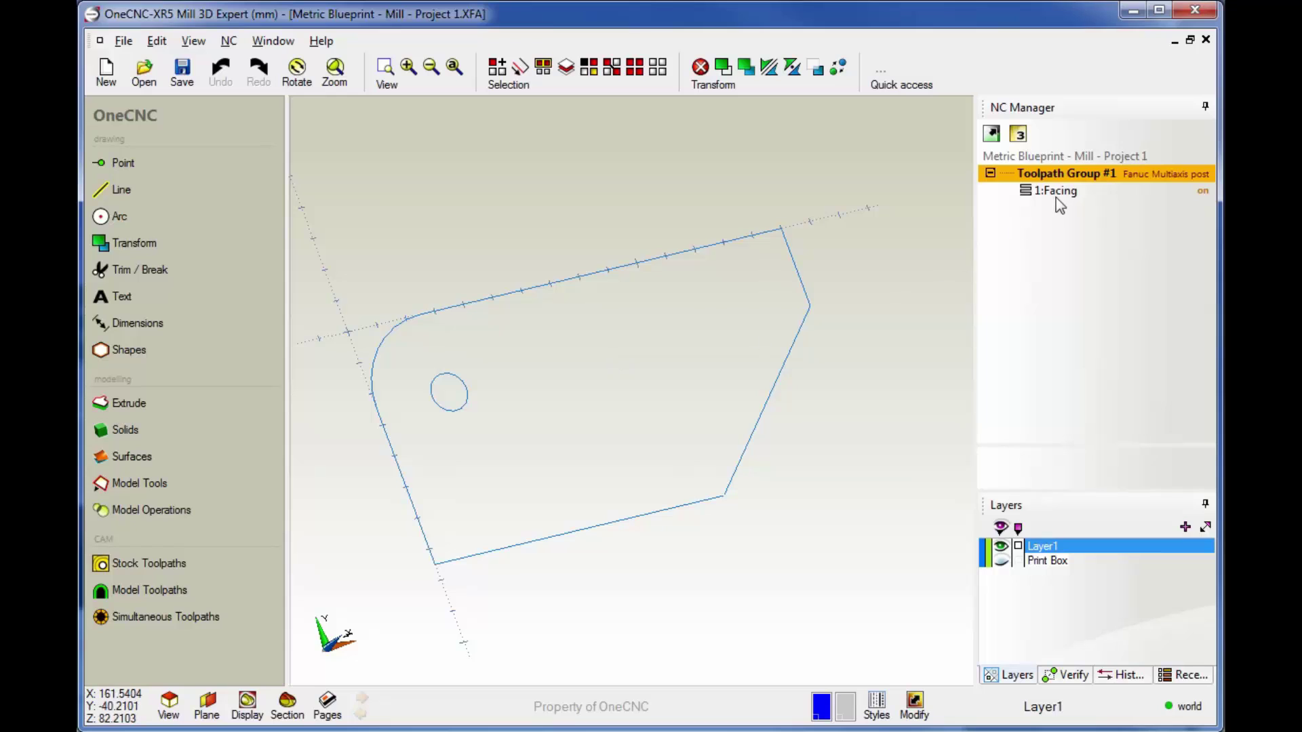